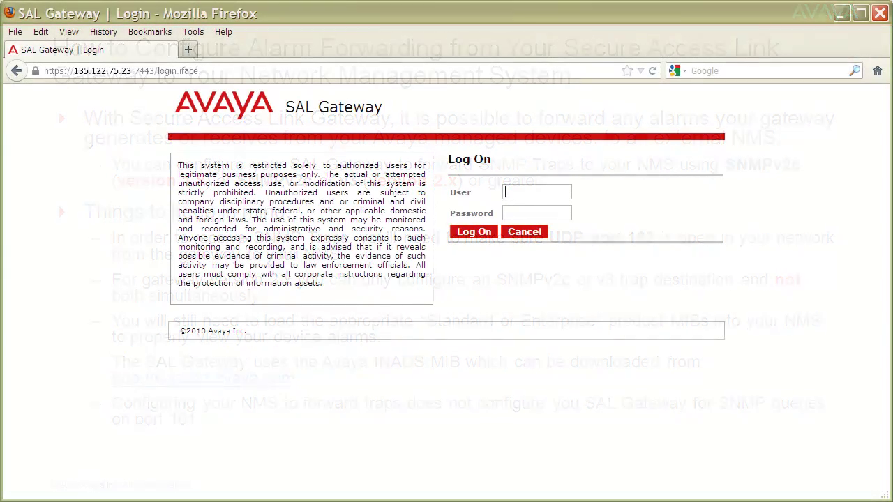
- Log on with the root account and its password, then expand the Administration menu
type("root")
key("Tab")
type("******")
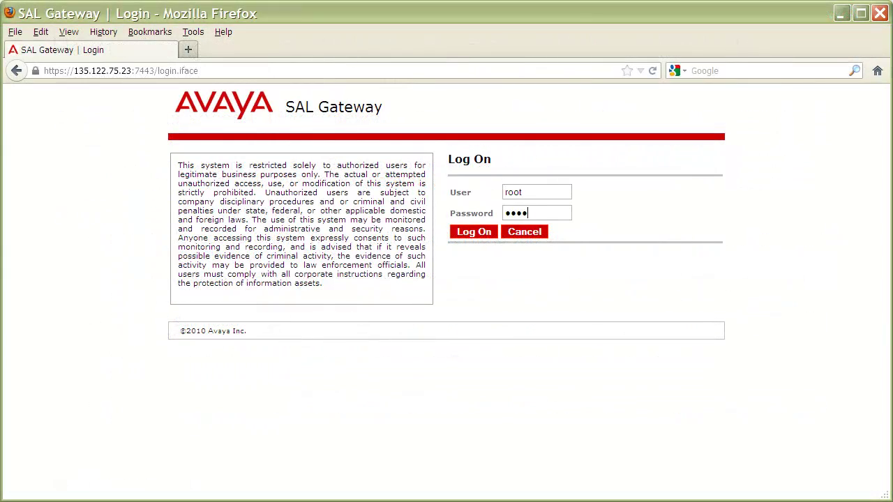
left_click(474, 233)
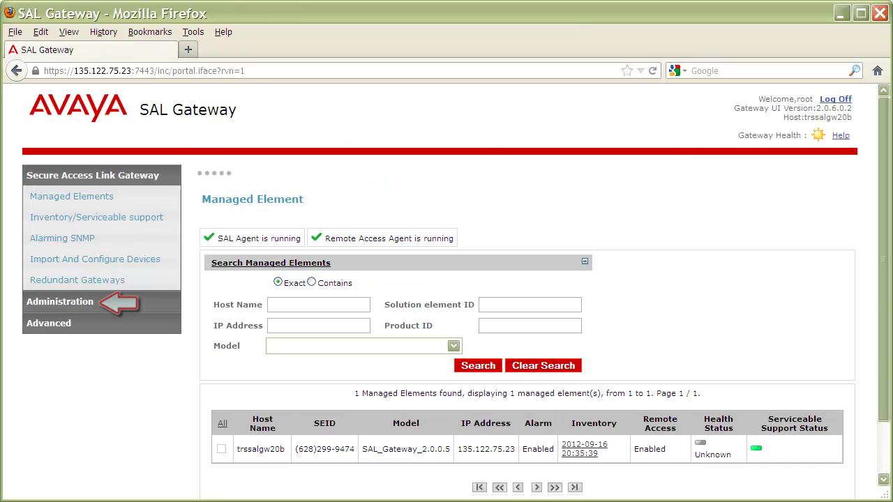
left_click(32, 303)
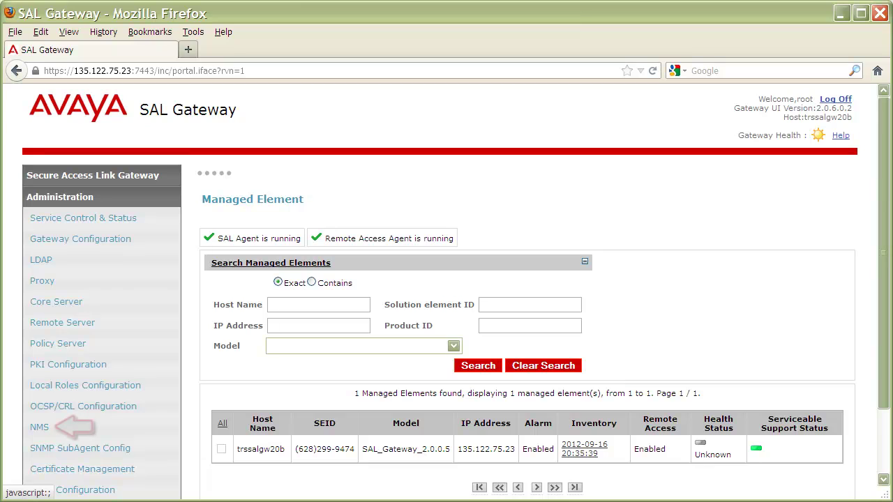
- Go to the NMS page under Administration
left_click(37, 427)
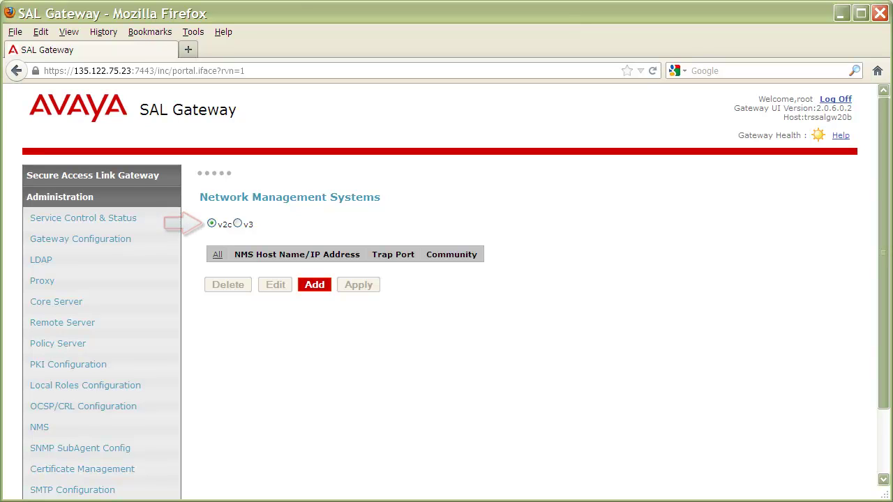
left_click(315, 285)
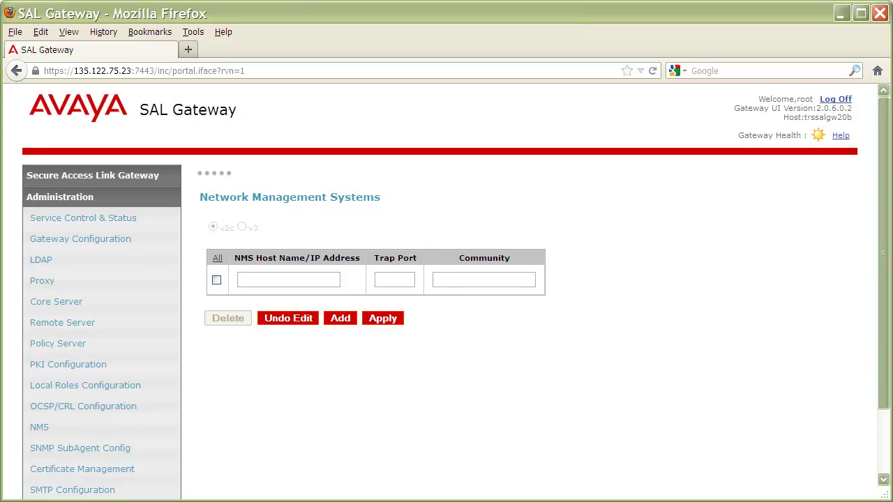
type("server")
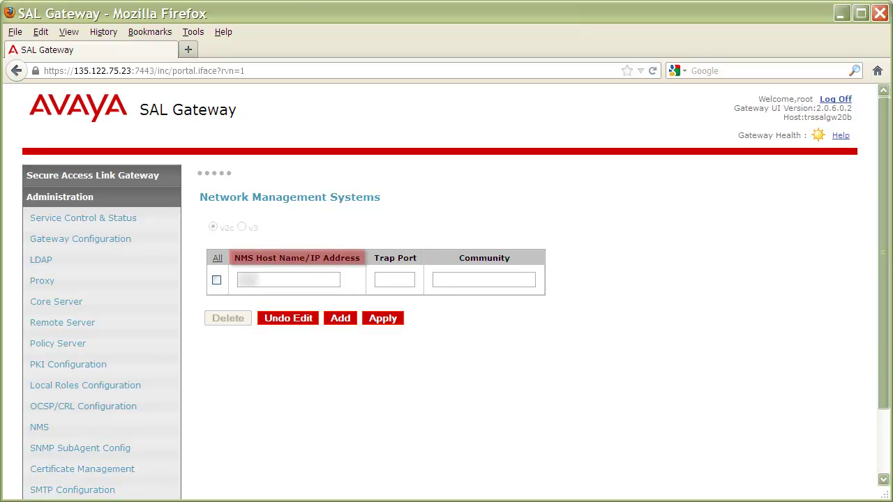
type(".company.com")
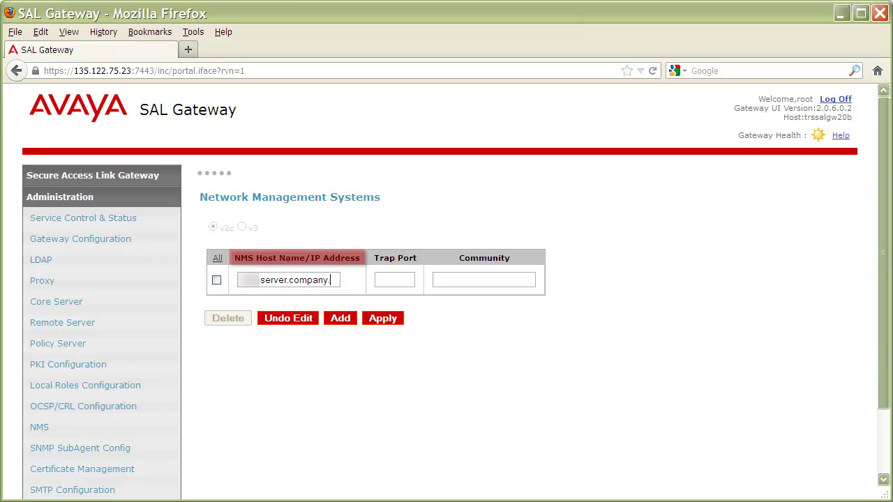
left_click(395, 280)
type("162")
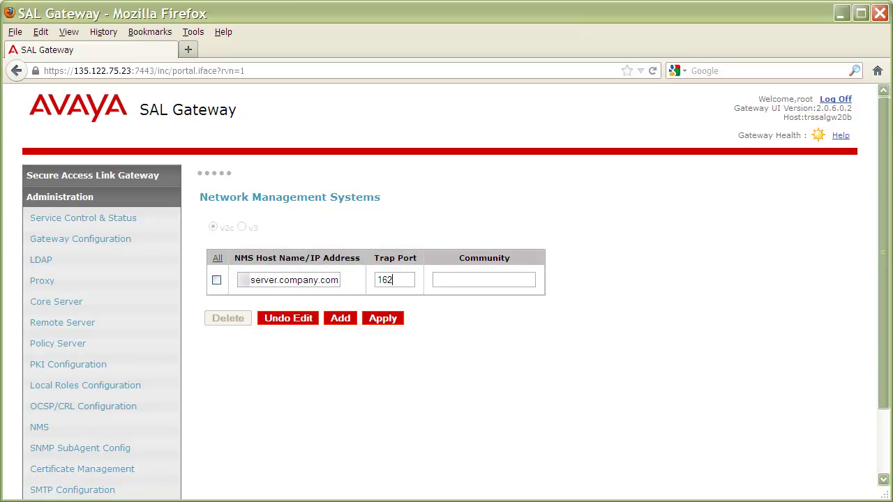
left_click(483, 280)
left_click(382, 318)
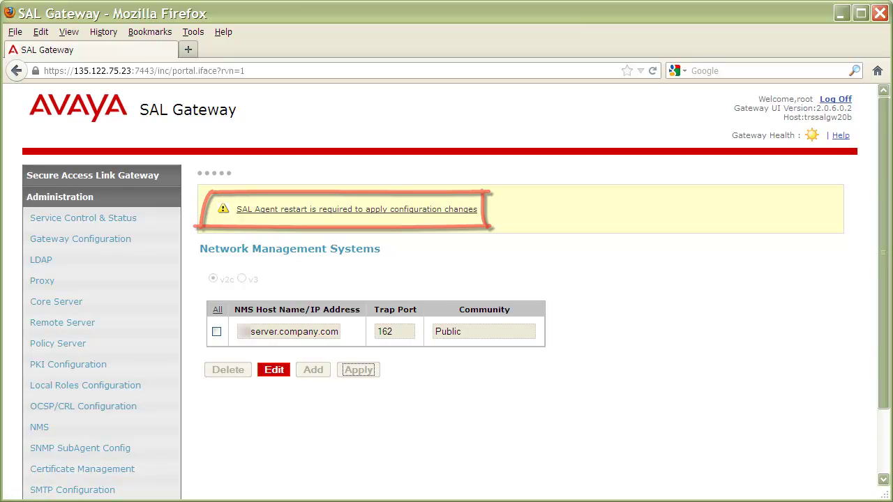
- Apply the pending configuration changes by restarting the SAL agent and confirming
left_click(357, 209)
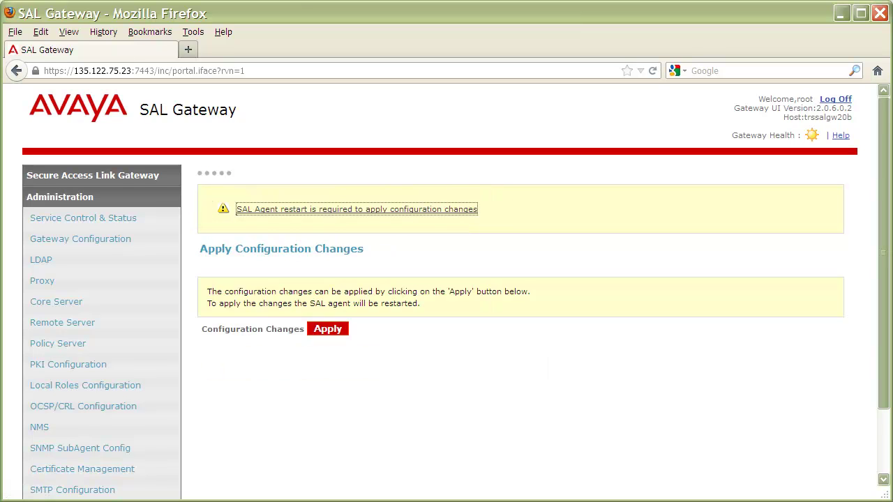
left_click(327, 328)
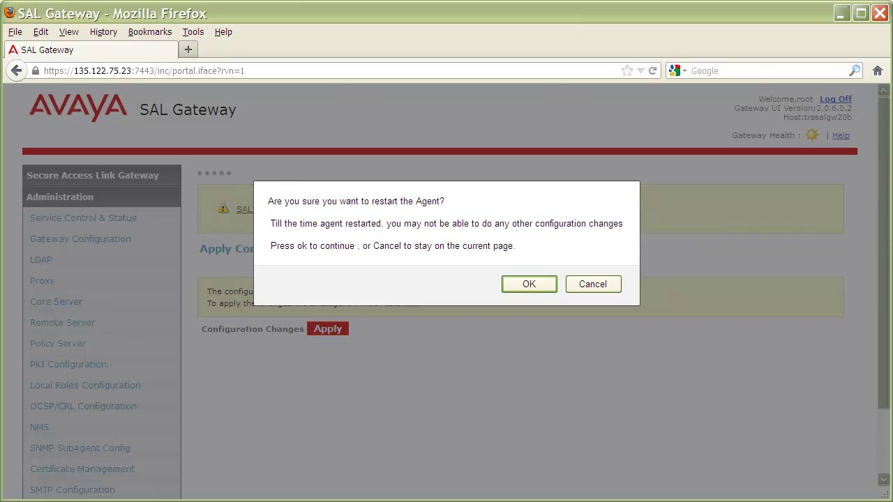
left_click(528, 284)
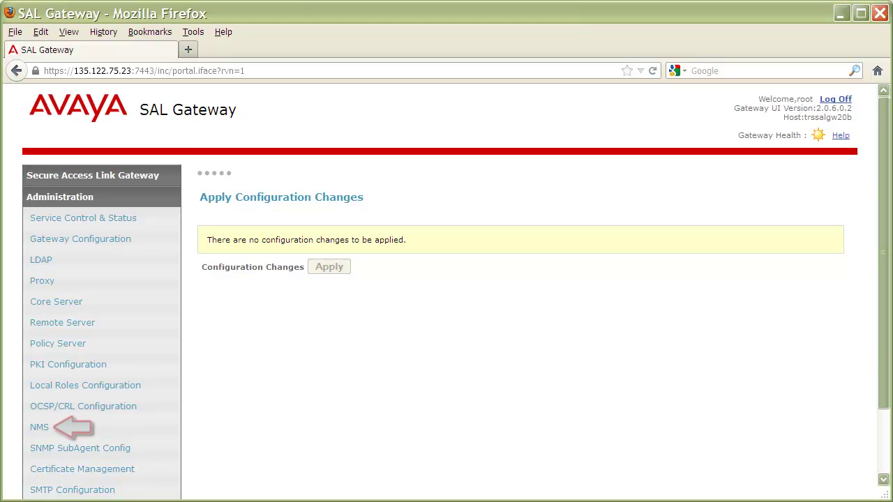
- Delete the server.company.com trap destination from the NMS list
left_click(37, 428)
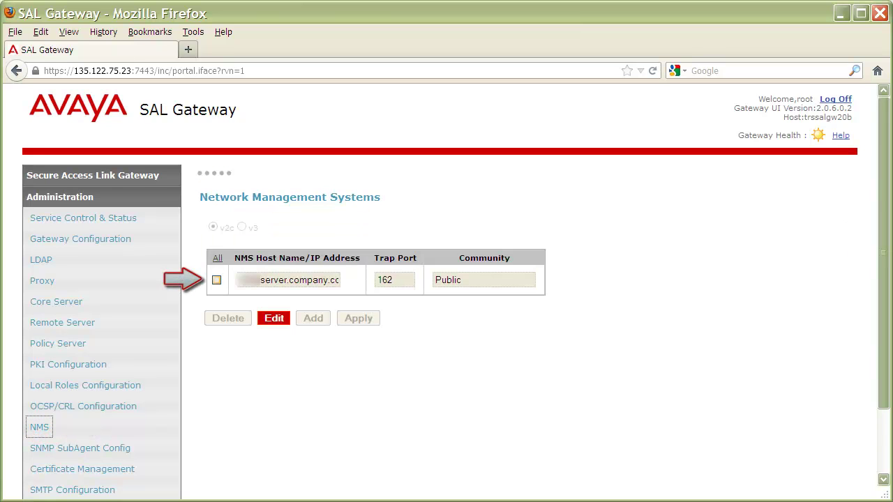
left_click(217, 280)
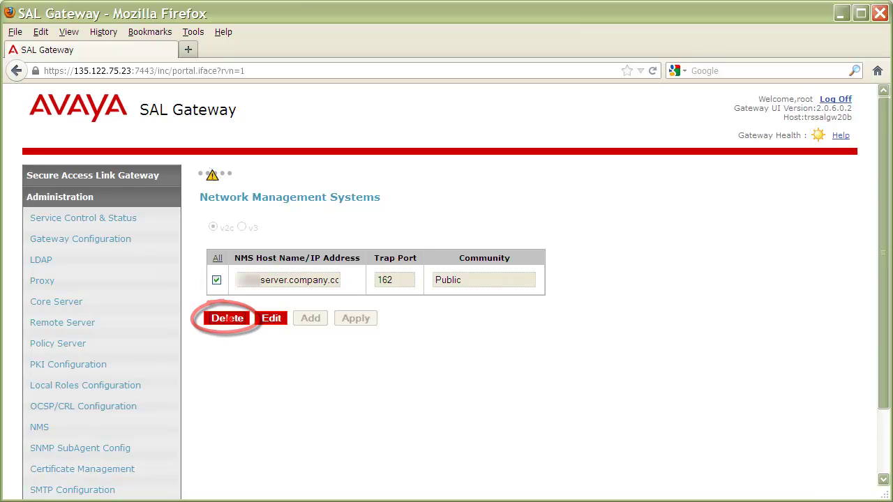
left_click(228, 318)
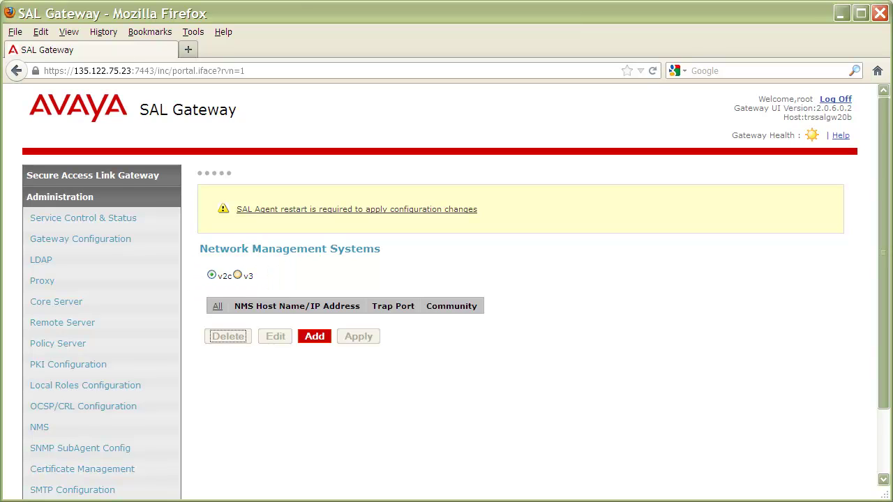
- Switch to v3 and add a row: host server.company.com, trap port 162, user name salnms
left_click(237, 276)
left_click(237, 276)
left_click(315, 336)
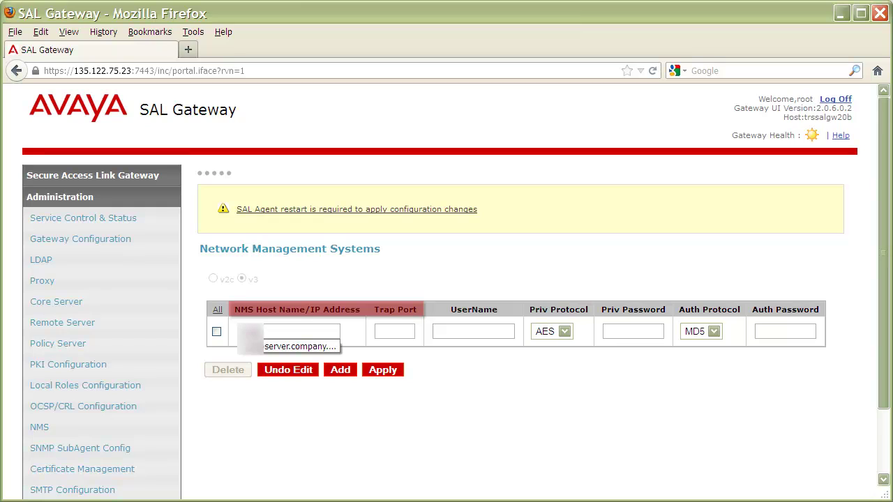
type("server.company.c")
type("ompany.com")
key("Tab")
type("162")
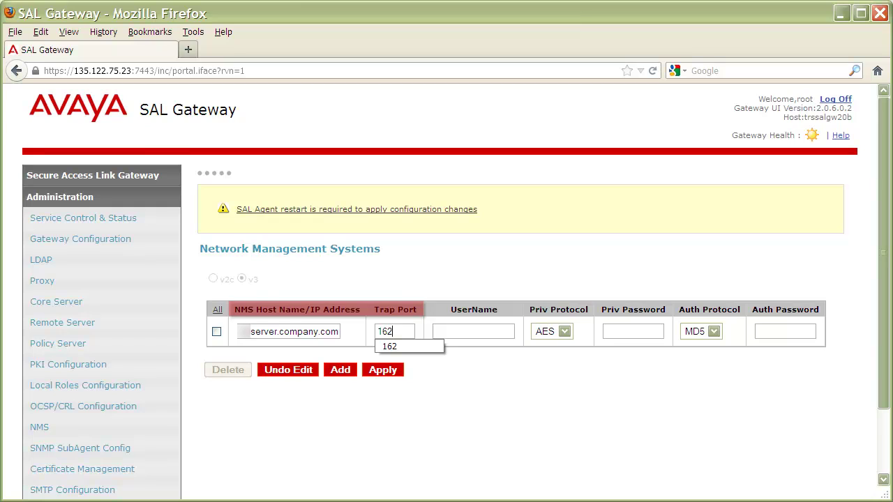
key("Tab")
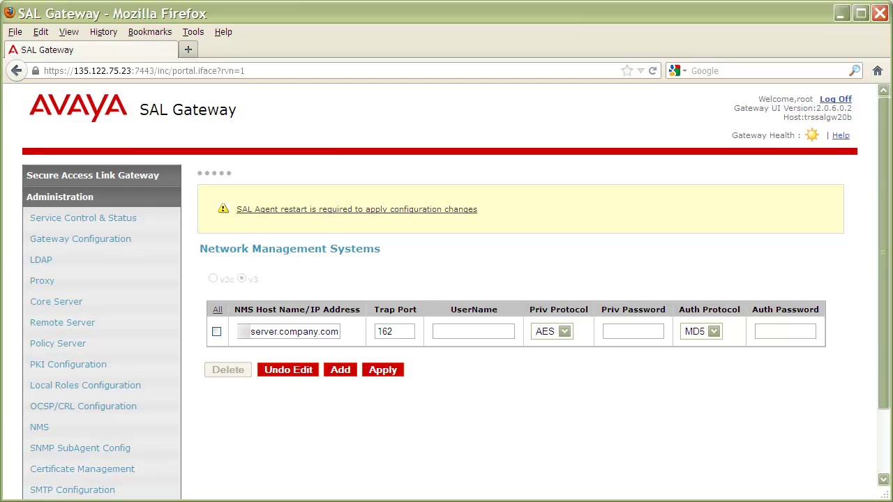
type("salnms")
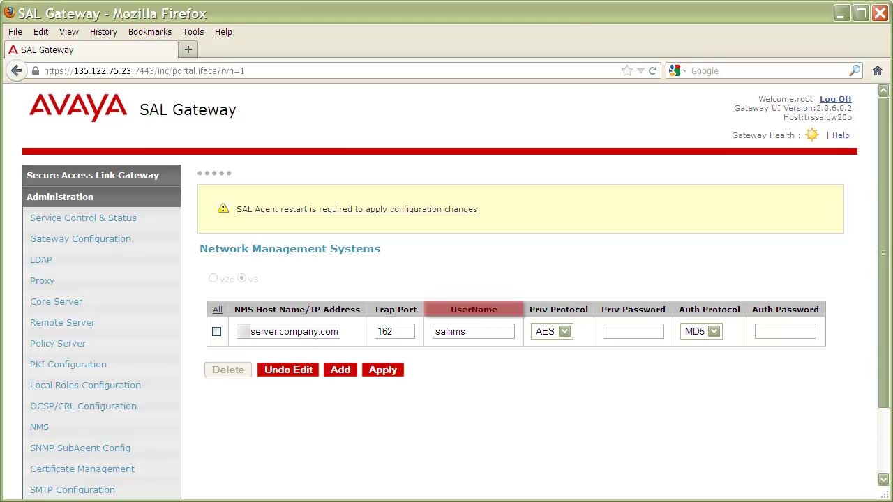
- Keep AES as privacy protocol and MD5 as authentication protocol, entering each password
key("Tab")
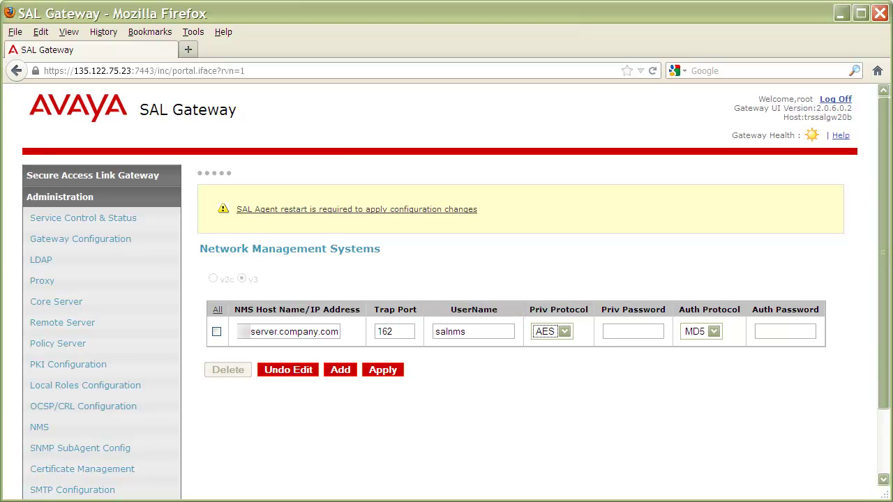
key("alt+Down")
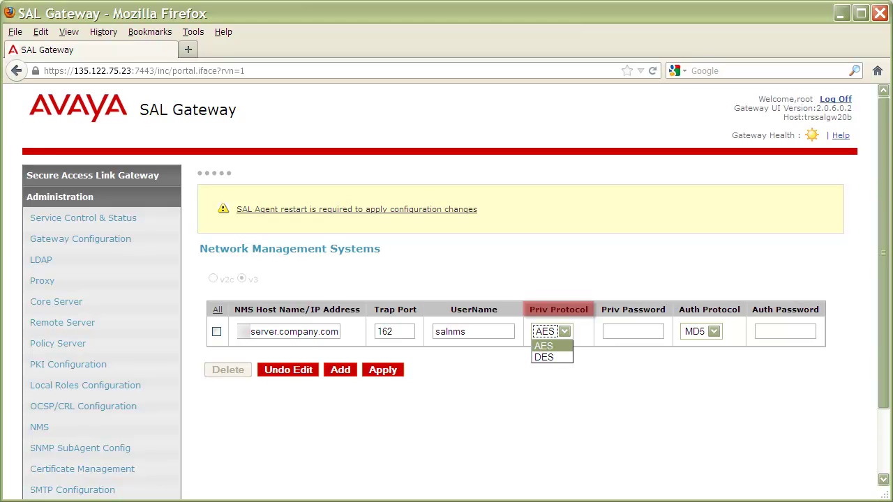
key("Return")
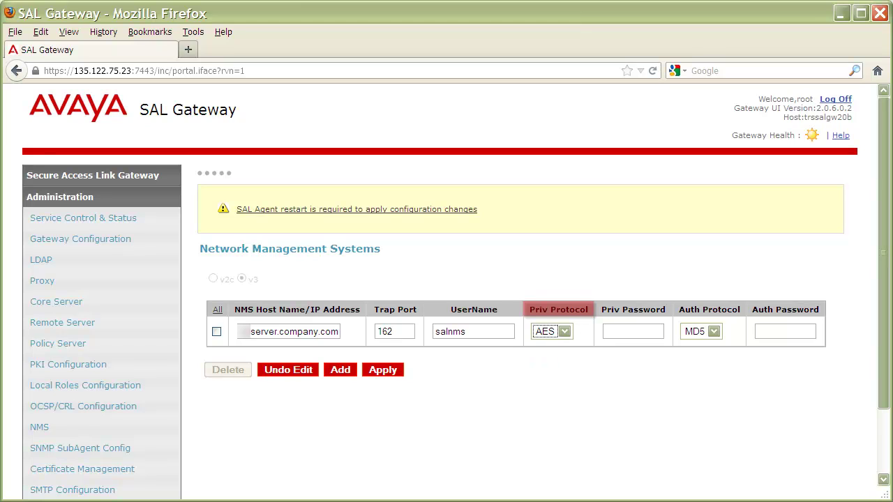
key("Tab")
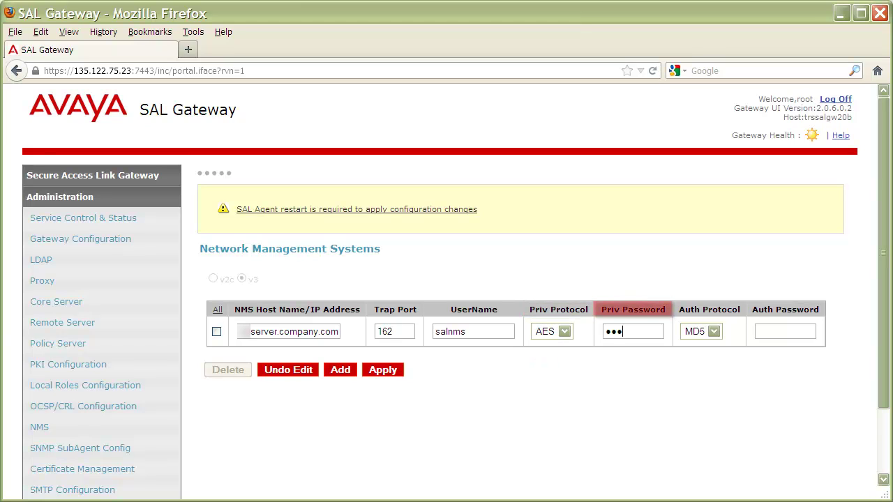
key("Tab")
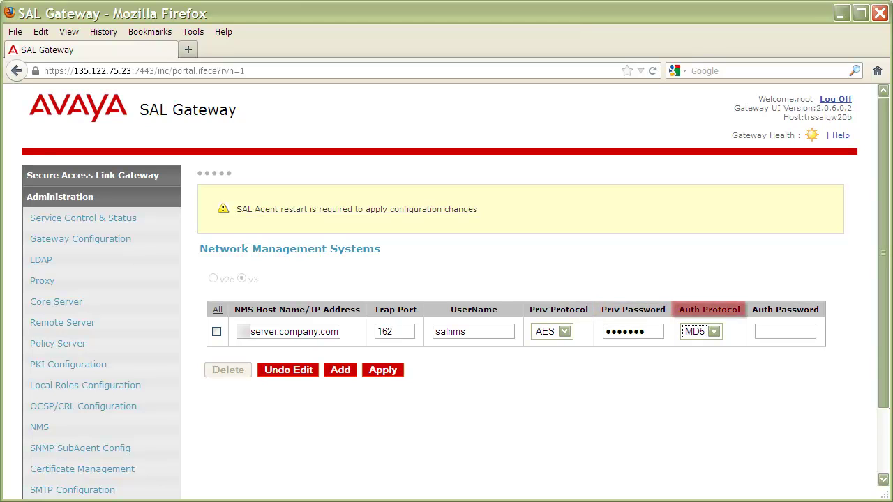
key("alt+Down")
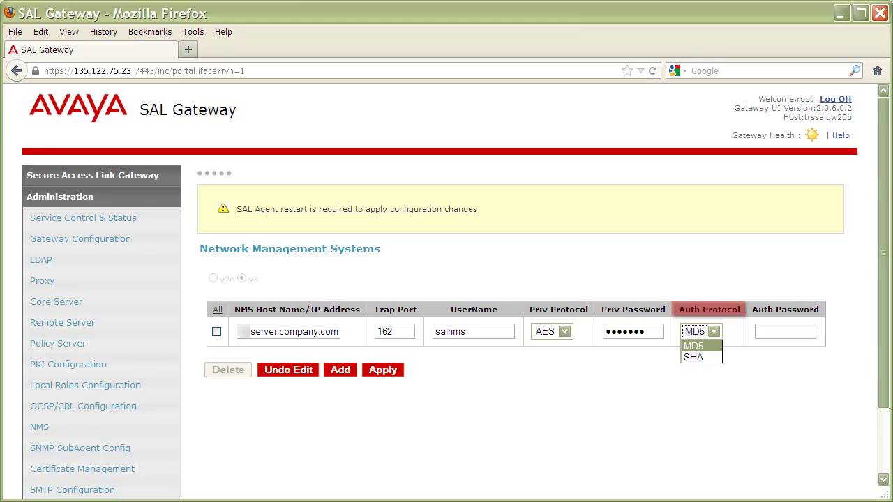
key("Tab")
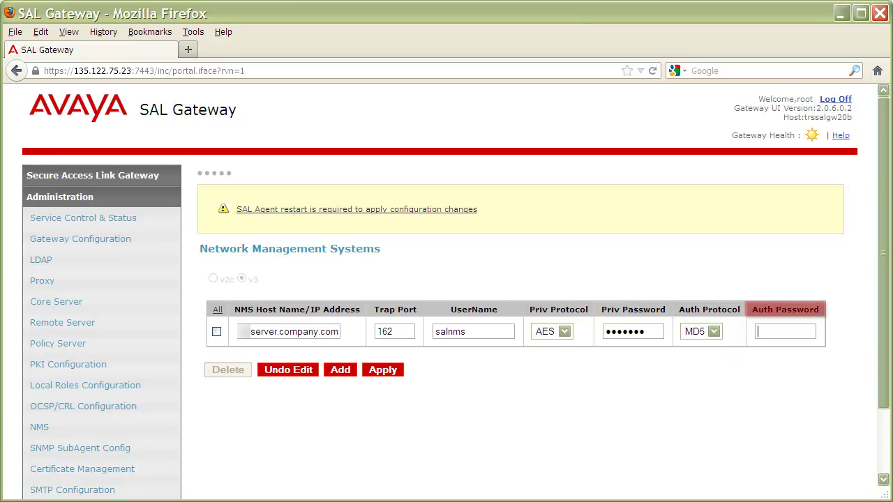
- Save the v3 destination and apply it by confirming the SAL agent restart
left_click(382, 370)
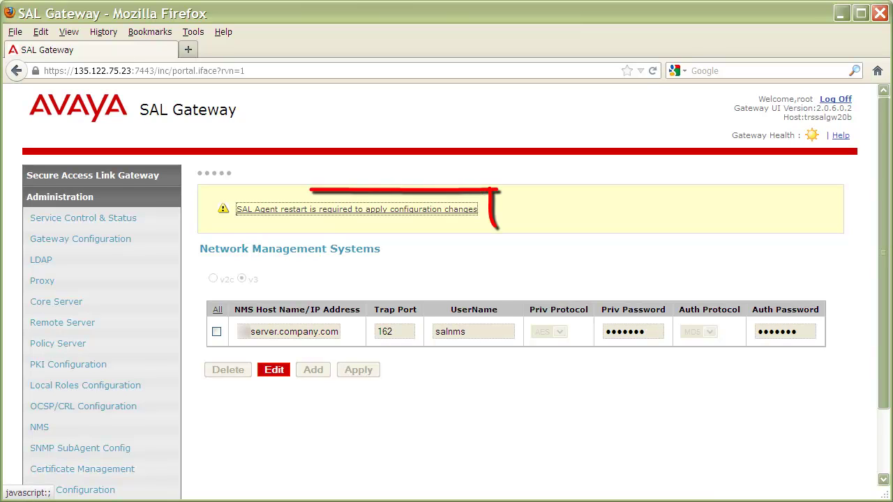
left_click(357, 209)
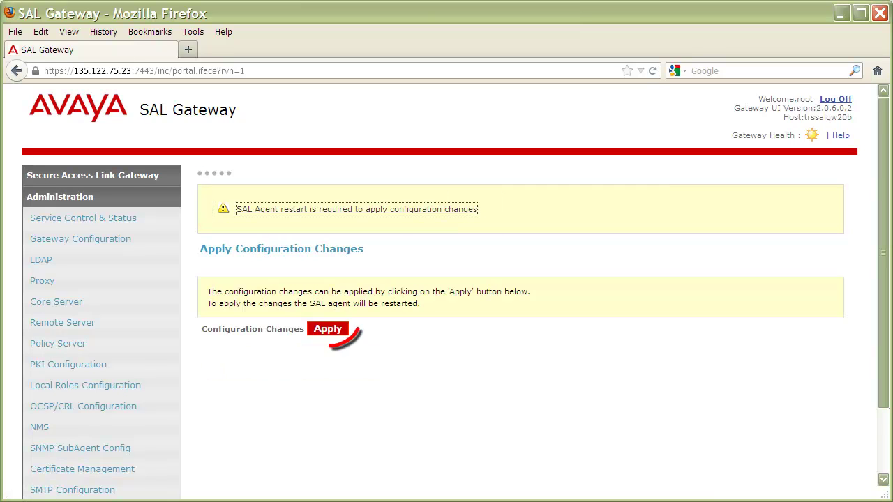
left_click(327, 328)
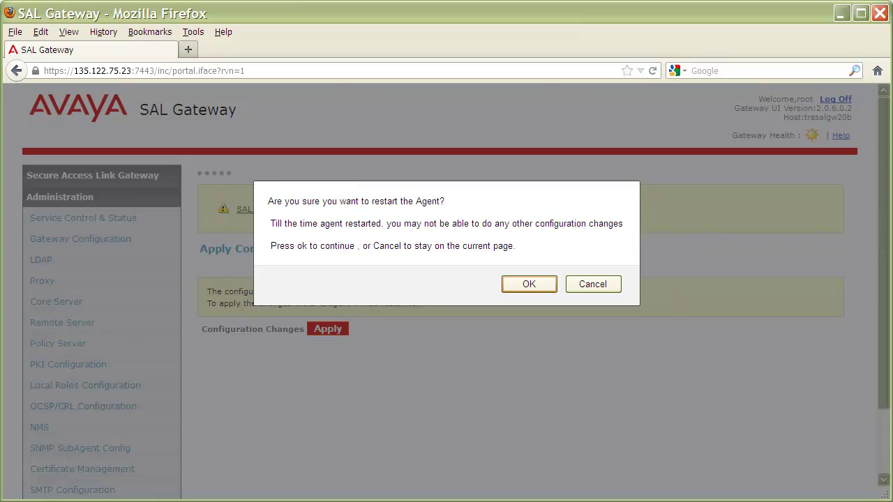
left_click(528, 284)
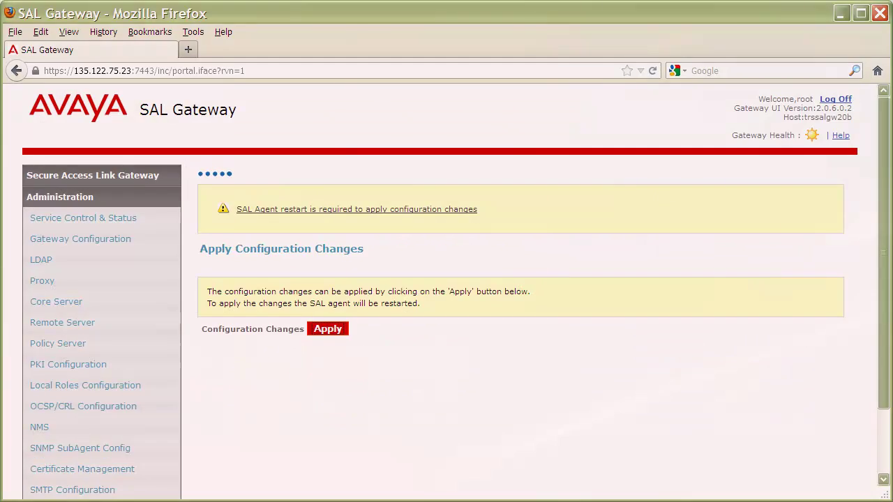